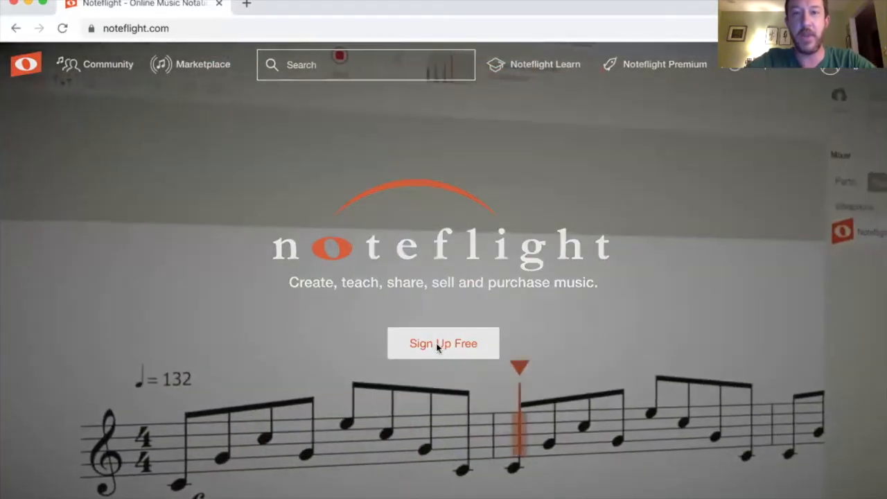
Step: Open the free Noteflight account sign-up form and begin with the email address field
{"action": "left_click", "coordinate": [438, 346]}
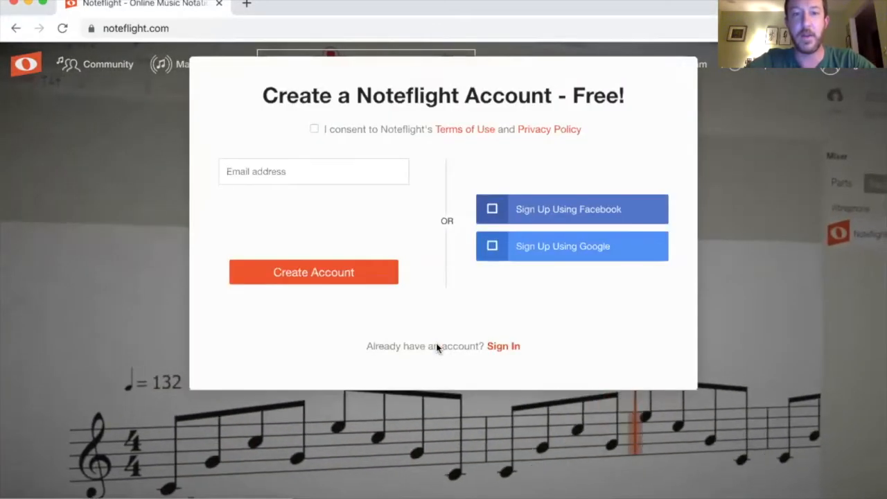
{"action": "left_click", "coordinate": [298, 184]}
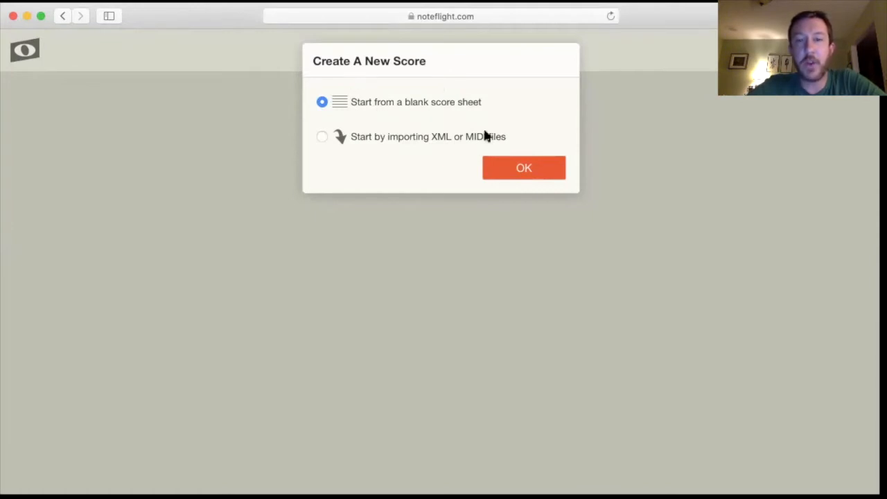
Step: Create a new score from a blank score sheet and check the site's navigation links
{"action": "left_click", "coordinate": [518, 170]}
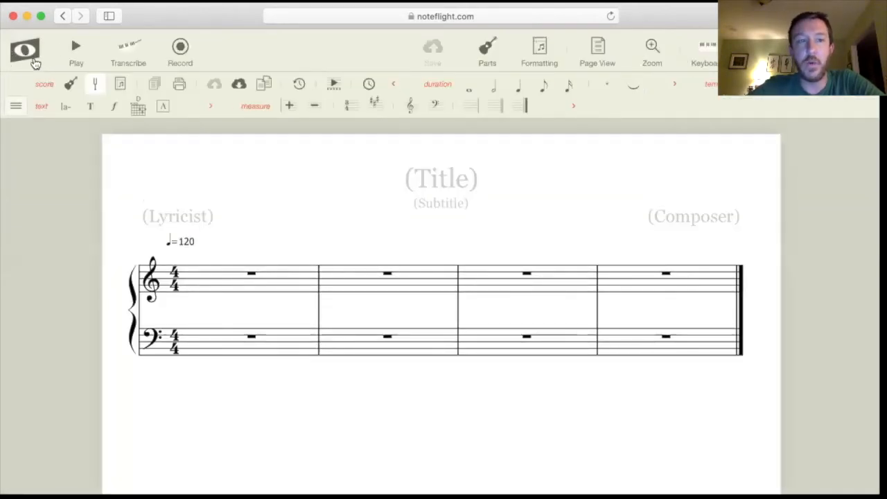
{"action": "left_click", "coordinate": [33, 58]}
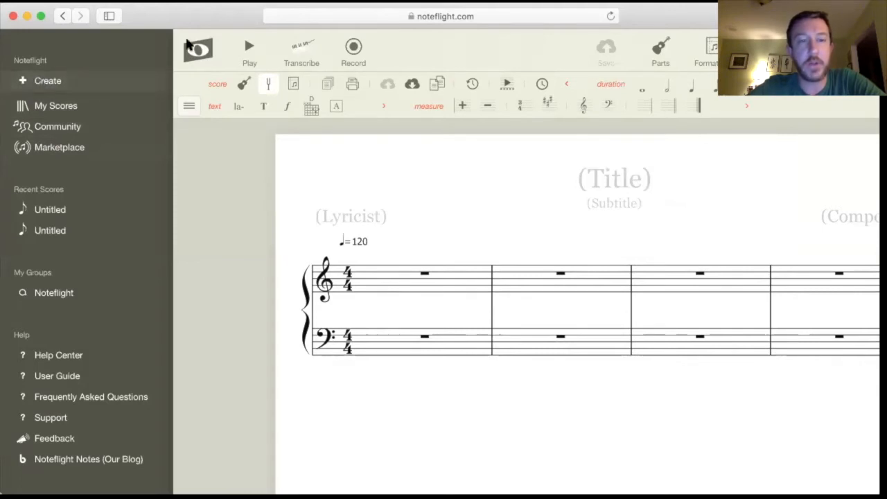
{"action": "left_click", "coordinate": [194, 50]}
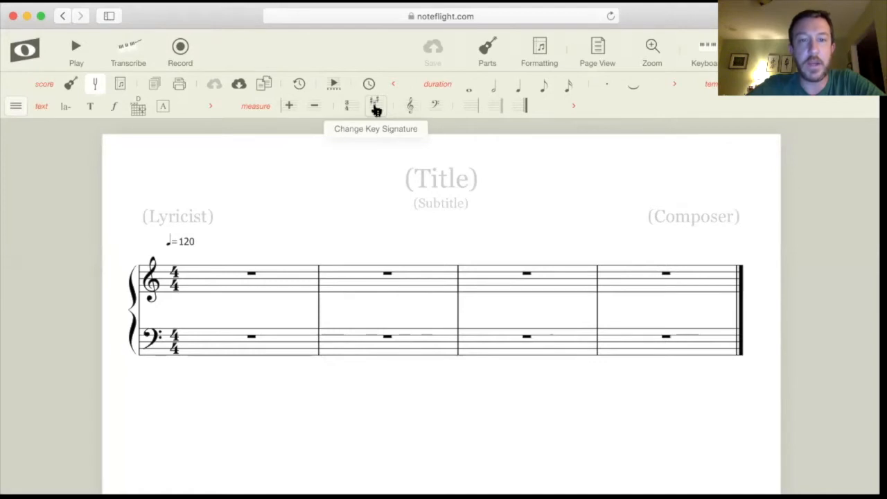
Step: Change the score's key signature to G major
{"action": "left_click", "coordinate": [375, 107]}
{"action": "left_click", "coordinate": [327, 122]}
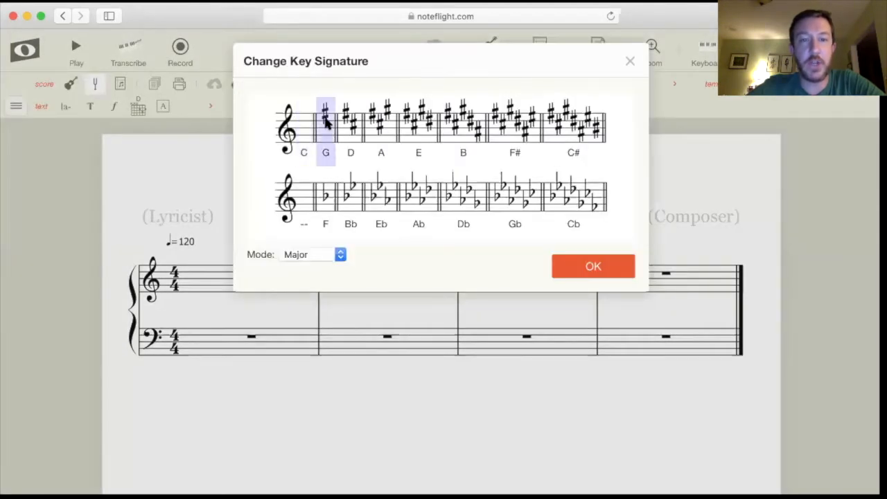
{"action": "left_click", "coordinate": [588, 269]}
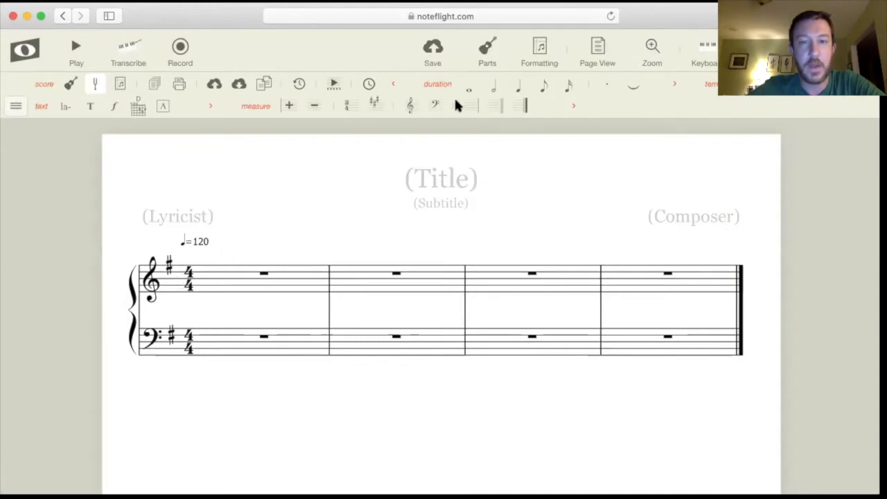
Step: Enter quarter notes A, D, C and B in the treble staff's first measure and a whole note A in measure 2
{"action": "left_click", "coordinate": [231, 283]}
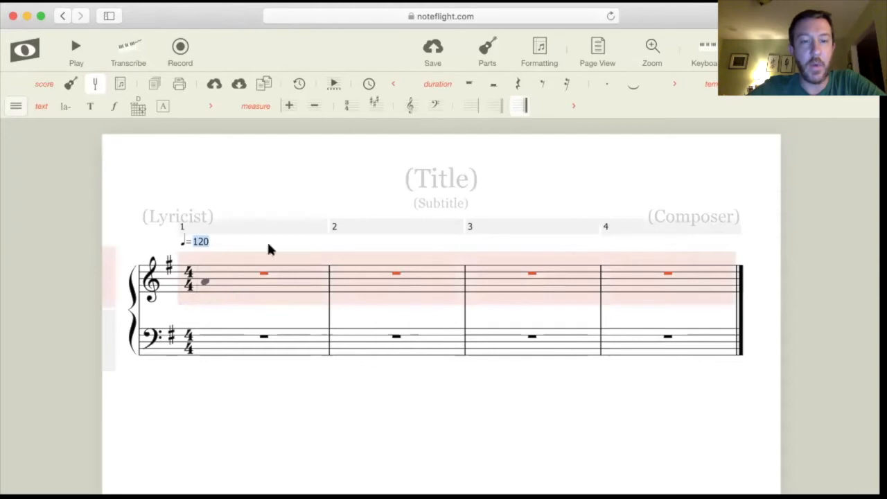
{"action": "key", "text": "b"}
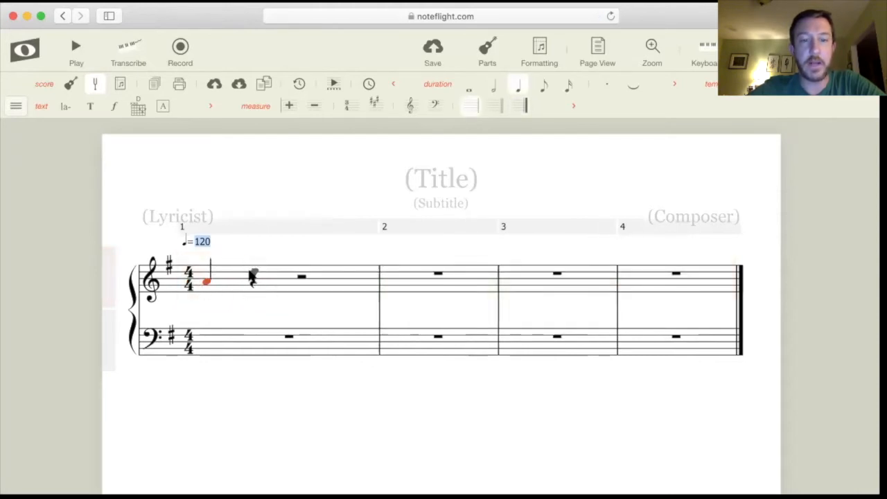
{"action": "left_click", "coordinate": [252, 273]}
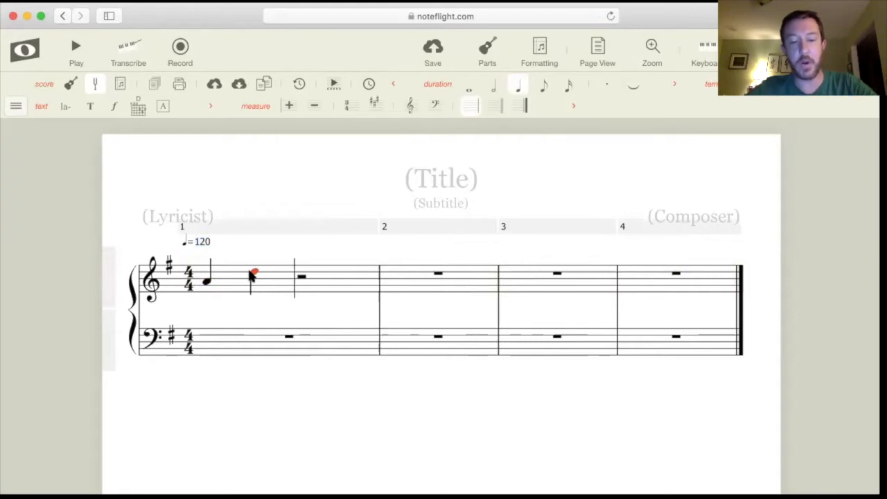
{"action": "key", "text": "c"}
{"action": "key", "text": "b"}
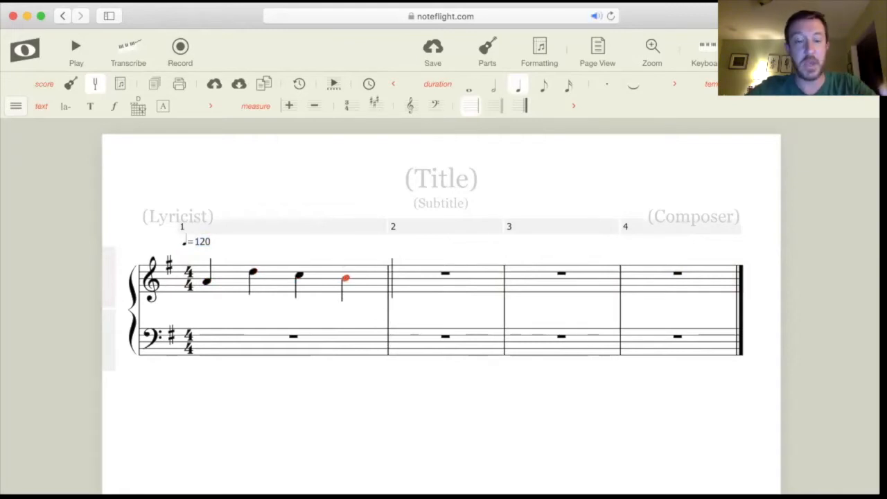
{"action": "key", "text": "a"}
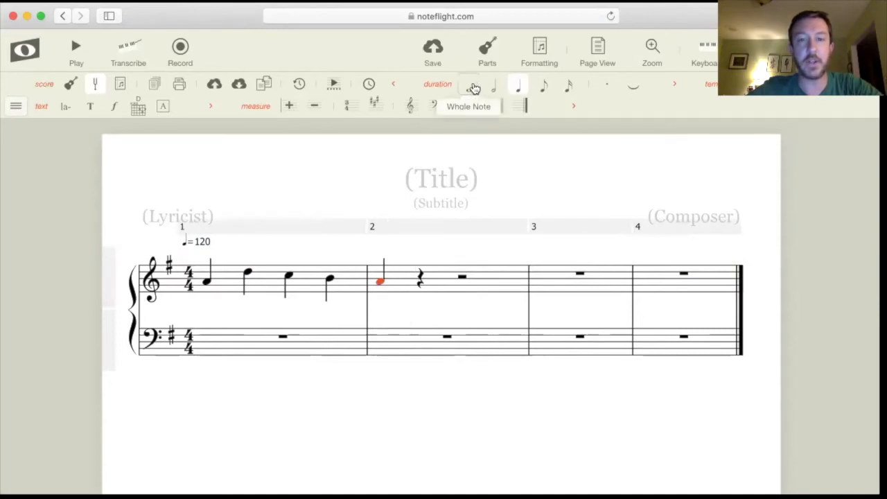
{"action": "left_click", "coordinate": [471, 90]}
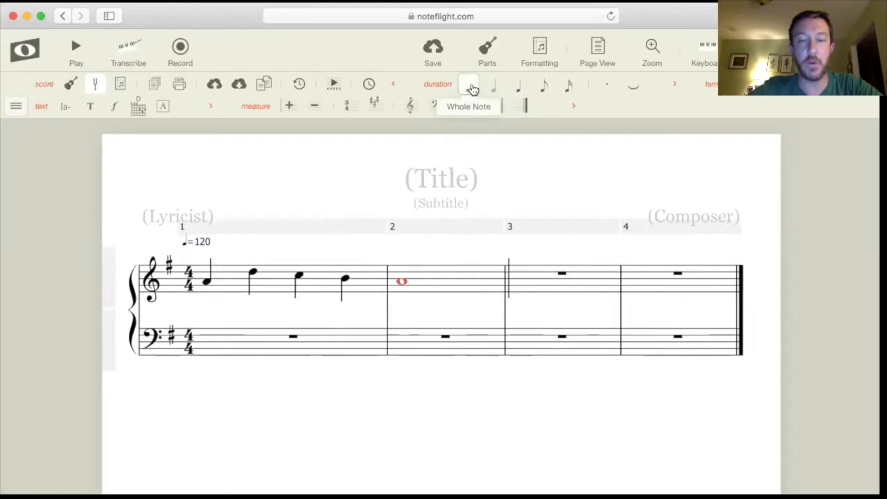
Step: Add a B in treble measure 3, trying whole and half note durations before making it a quarter note
{"action": "left_click", "coordinate": [517, 279]}
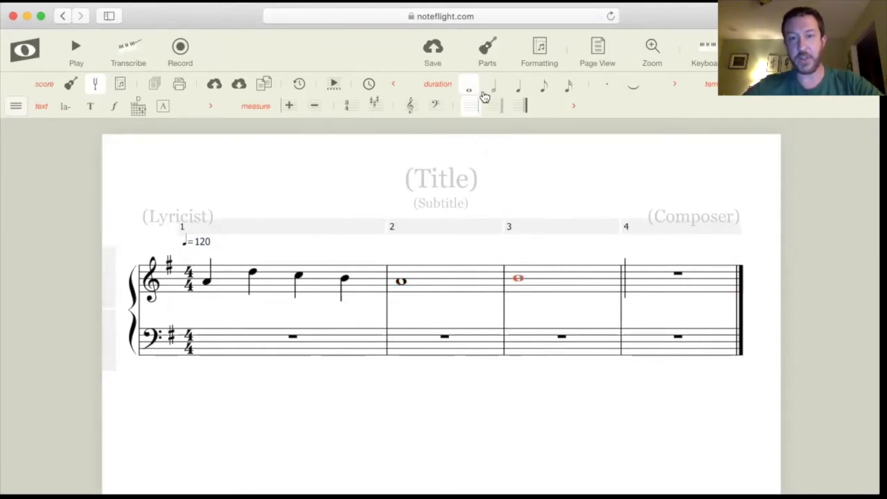
{"action": "left_click", "coordinate": [494, 84]}
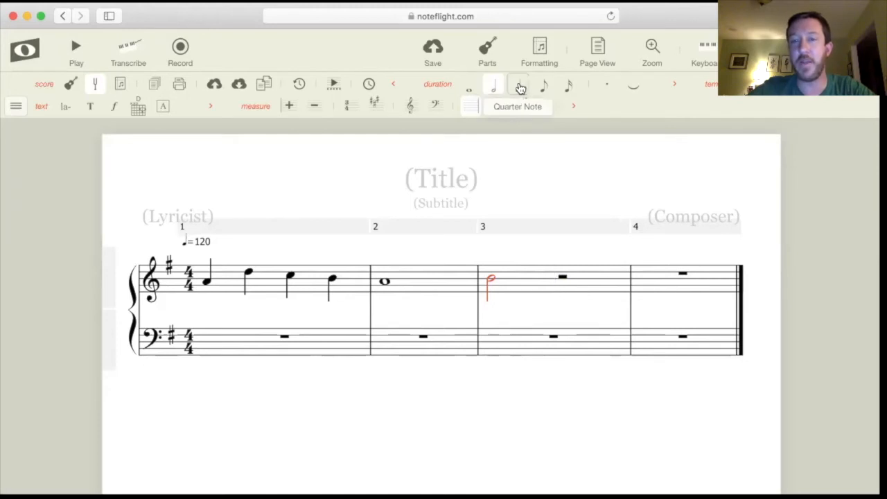
{"action": "left_click", "coordinate": [520, 87]}
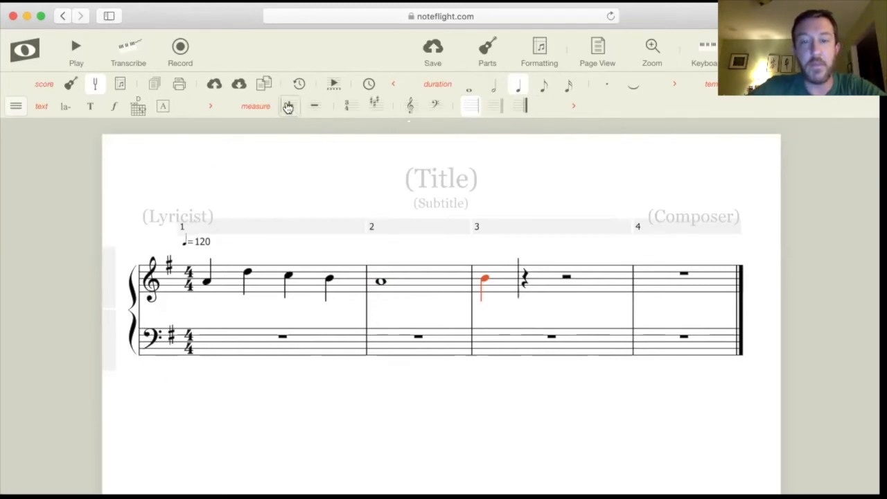
Step: Add a run of empty measures to the score and try removing measures
{"action": "left_click", "coordinate": [287, 106]}
{"action": "left_click", "coordinate": [287, 106]}
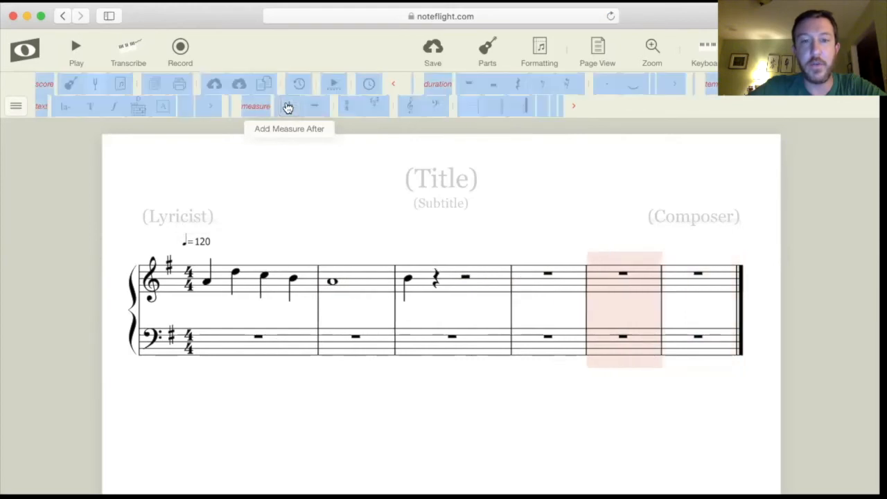
{"action": "left_click", "coordinate": [288, 107]}
{"action": "left_click", "coordinate": [314, 108]}
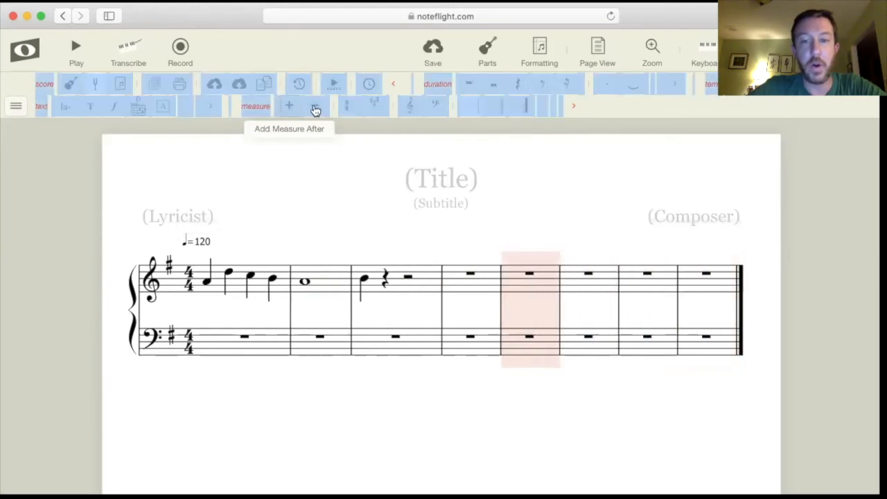
{"action": "left_click", "coordinate": [314, 109]}
{"action": "left_click", "coordinate": [314, 109]}
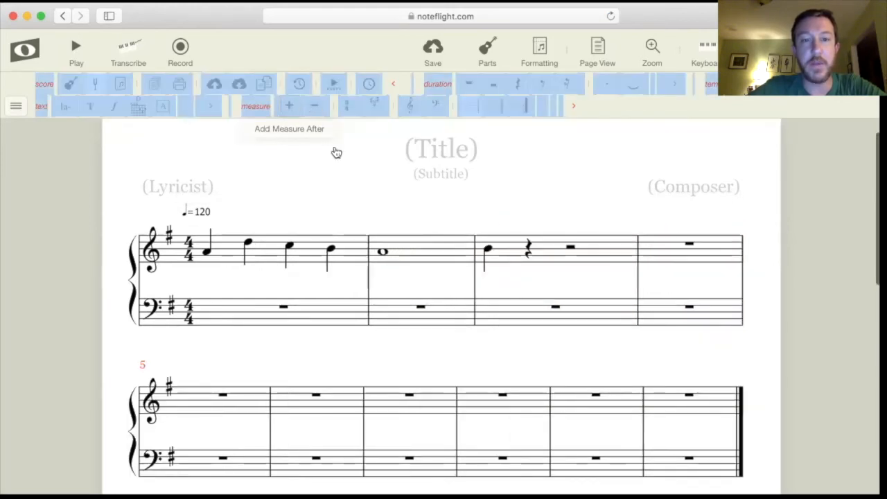
{"action": "left_click", "coordinate": [315, 108]}
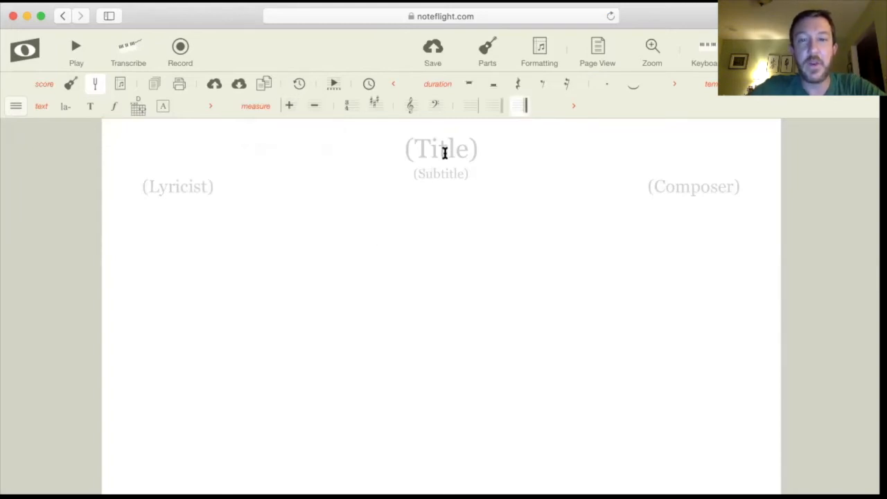
Step: Title the score "Tutorial Song!" and save it
{"action": "left_click", "coordinate": [440, 151]}
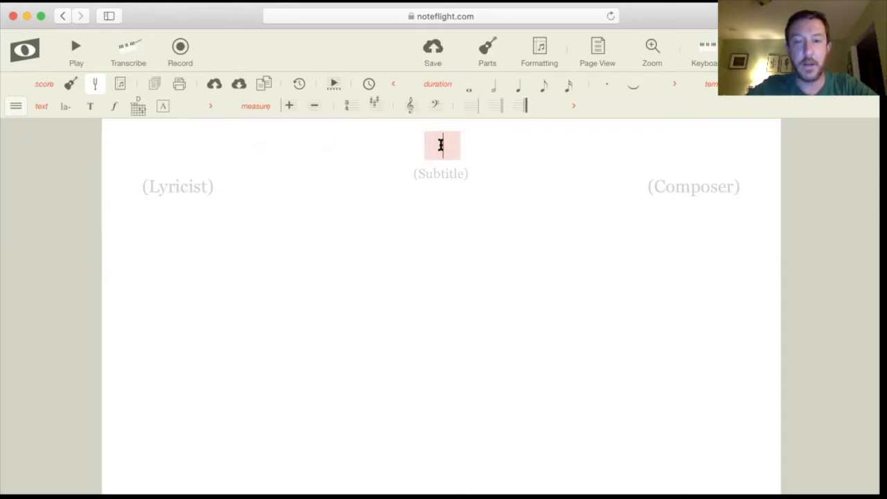
{"action": "type", "text": "Tu"}
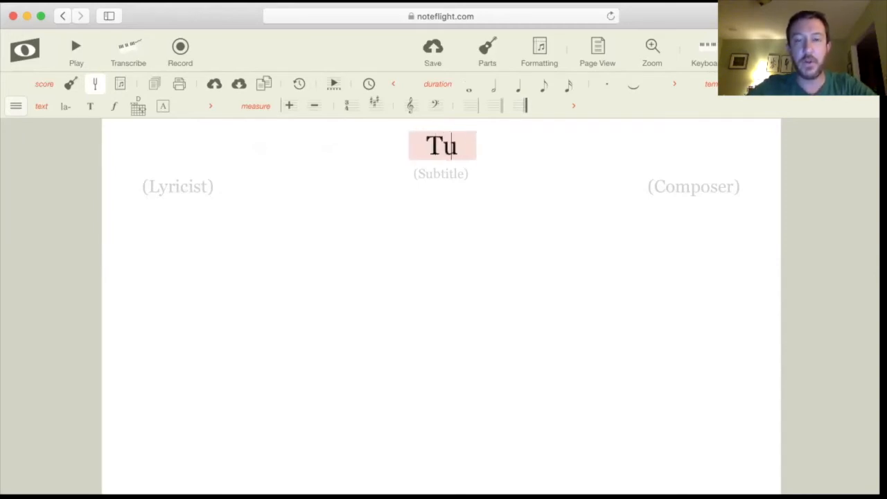
{"action": "type", "text": "tori"}
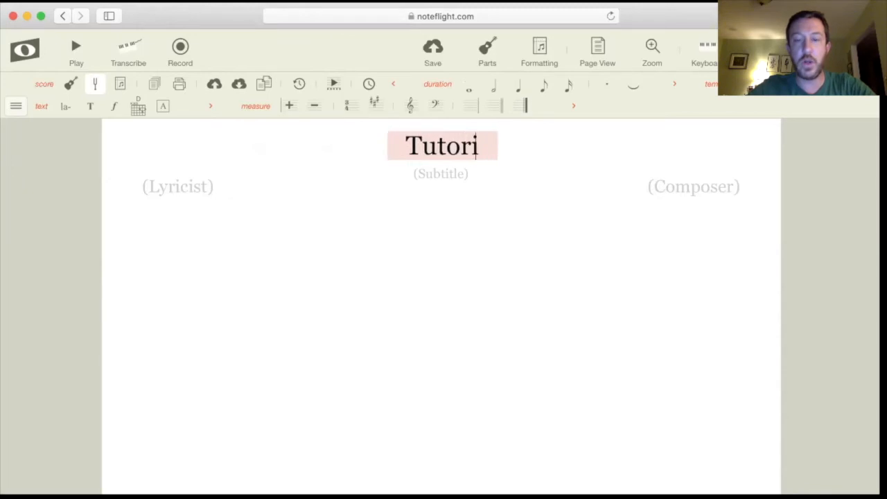
{"action": "type", "text": "al Song!"}
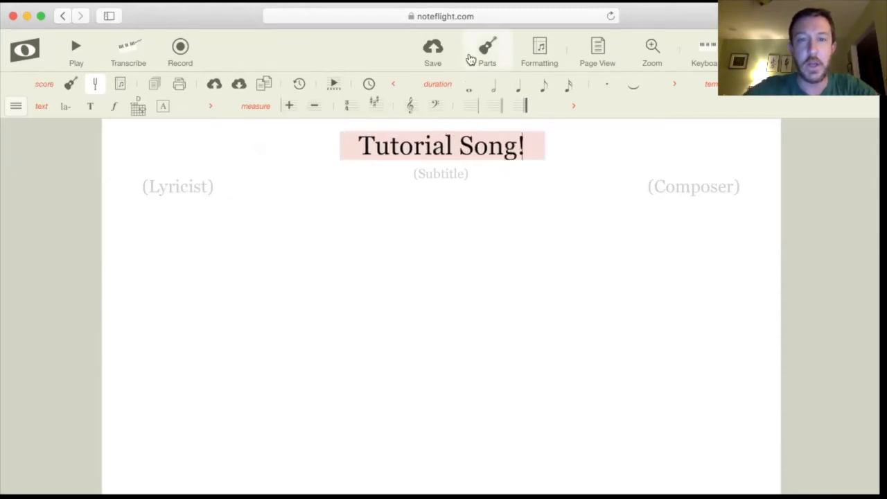
{"action": "left_click", "coordinate": [431, 51]}
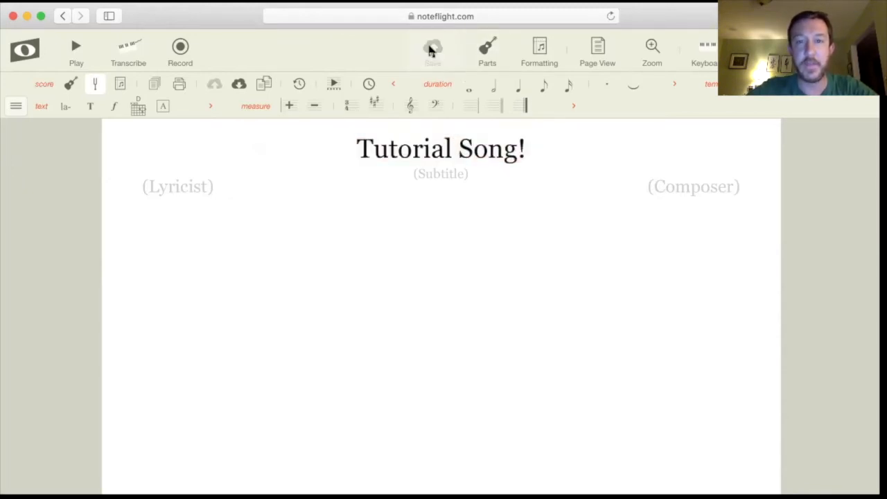
Step: Go to the list of saved scores and reopen "Tutorial Song!"
{"action": "left_click", "coordinate": [34, 54]}
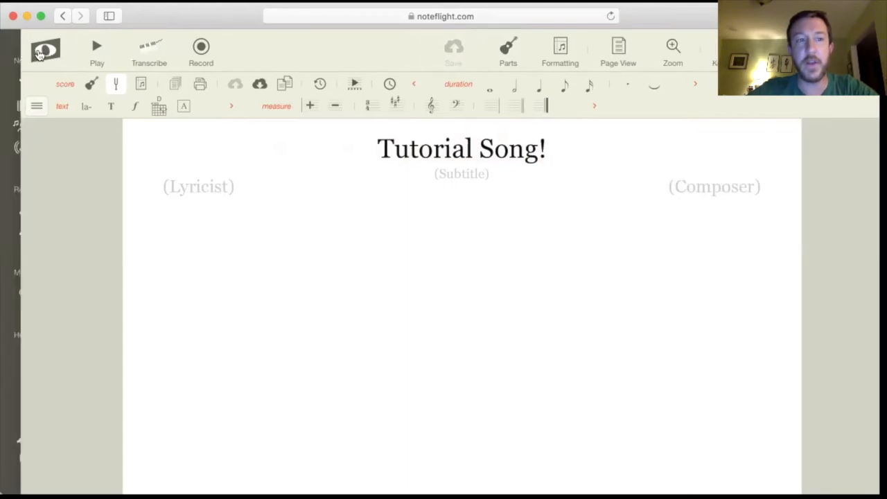
{"action": "left_click", "coordinate": [39, 53]}
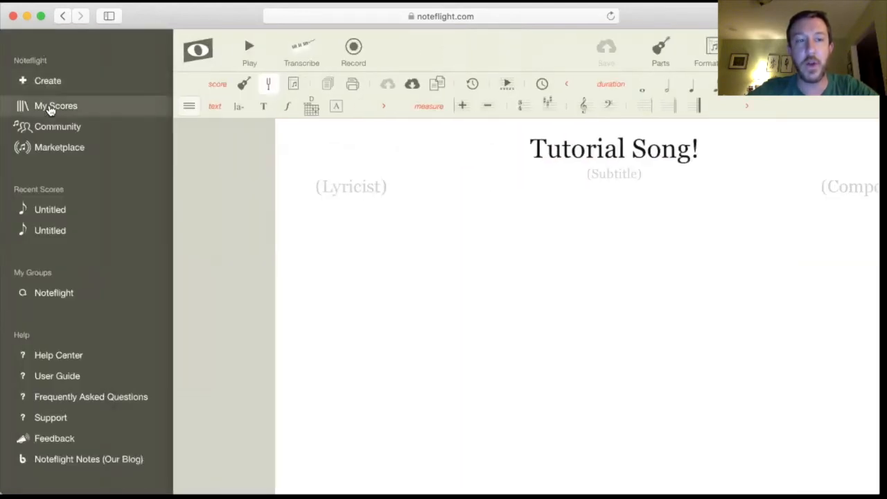
{"action": "left_click", "coordinate": [50, 108]}
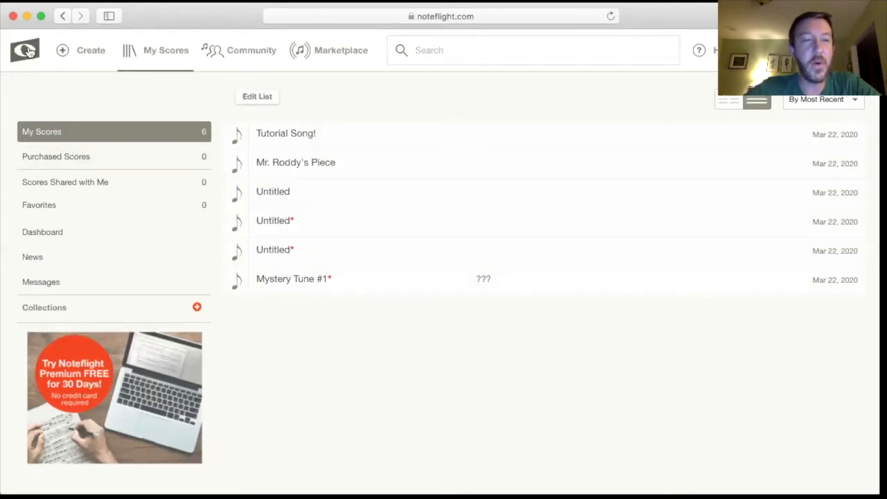
{"action": "left_click", "coordinate": [290, 138]}
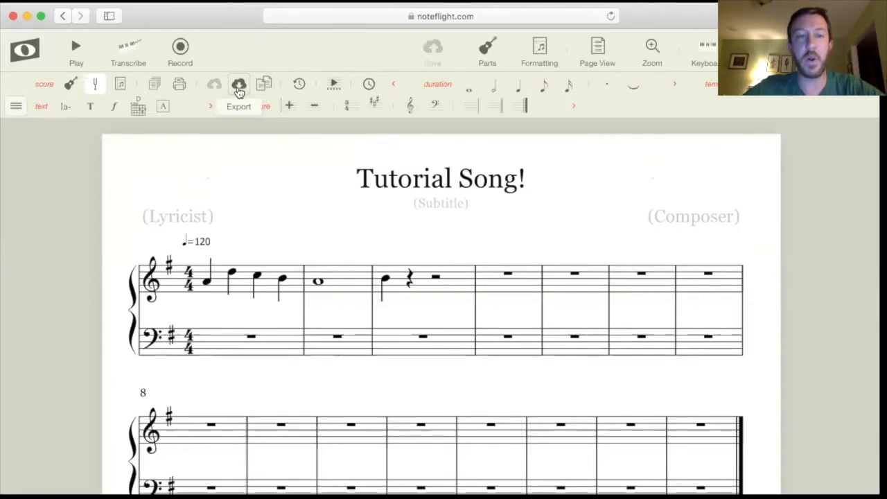
Step: Review the score's export formats without exporting, and play back the opening measures
{"action": "left_click", "coordinate": [239, 85]}
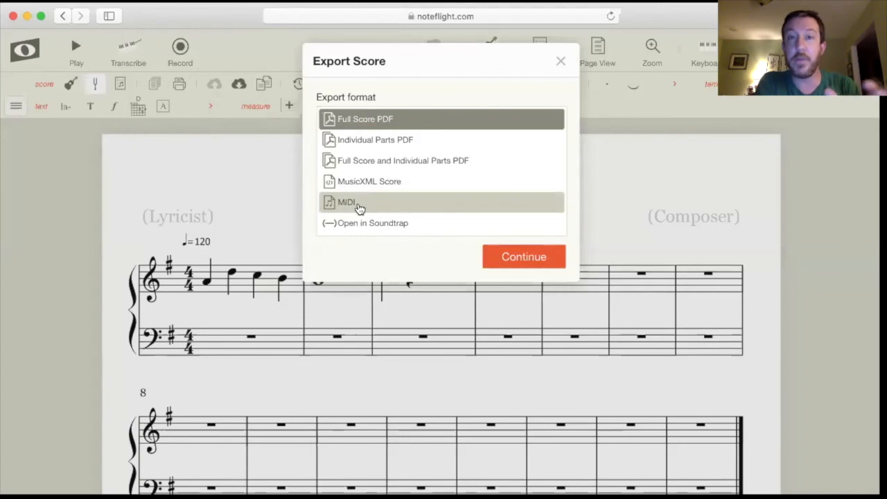
{"action": "left_click", "coordinate": [561, 63]}
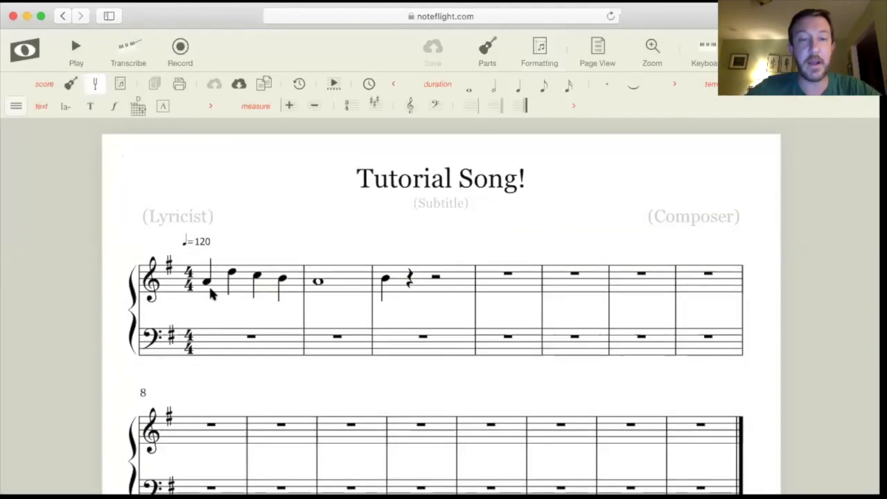
{"action": "left_click", "coordinate": [71, 62]}
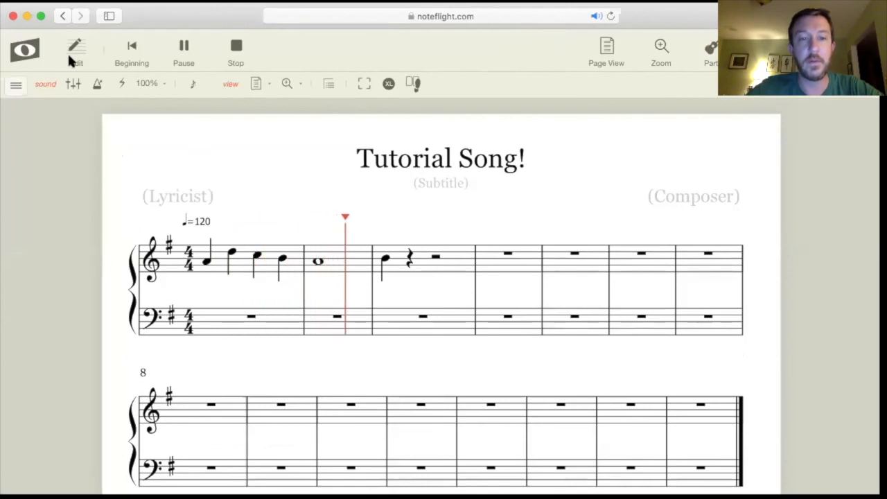
{"action": "left_click", "coordinate": [235, 50]}
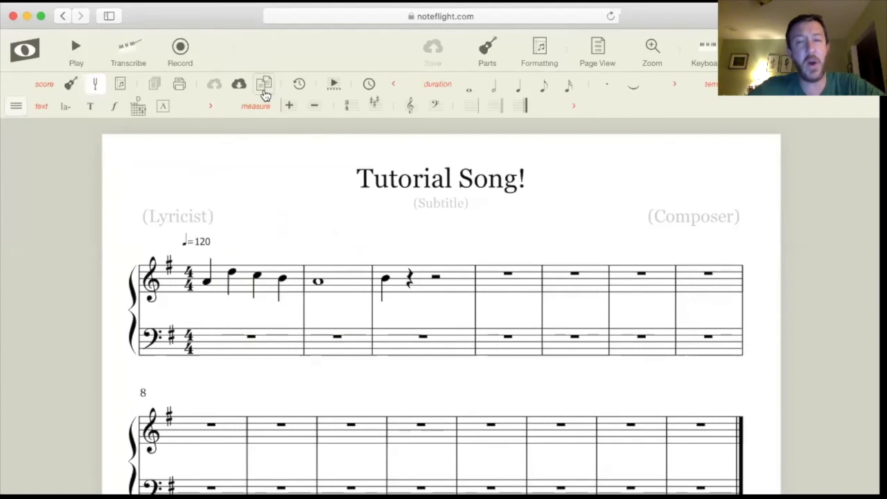